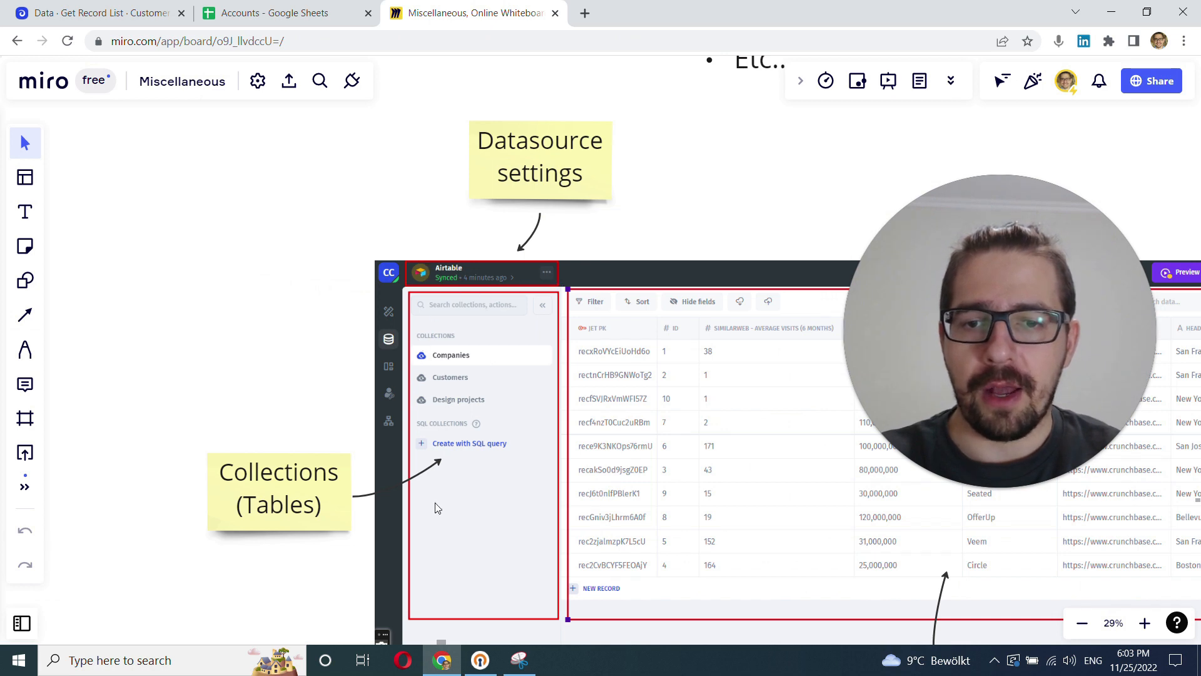
# Switch to the Jet Admin builder, open the Google Sheets resource and check its name and loading mode
pyautogui.click(50, 8)
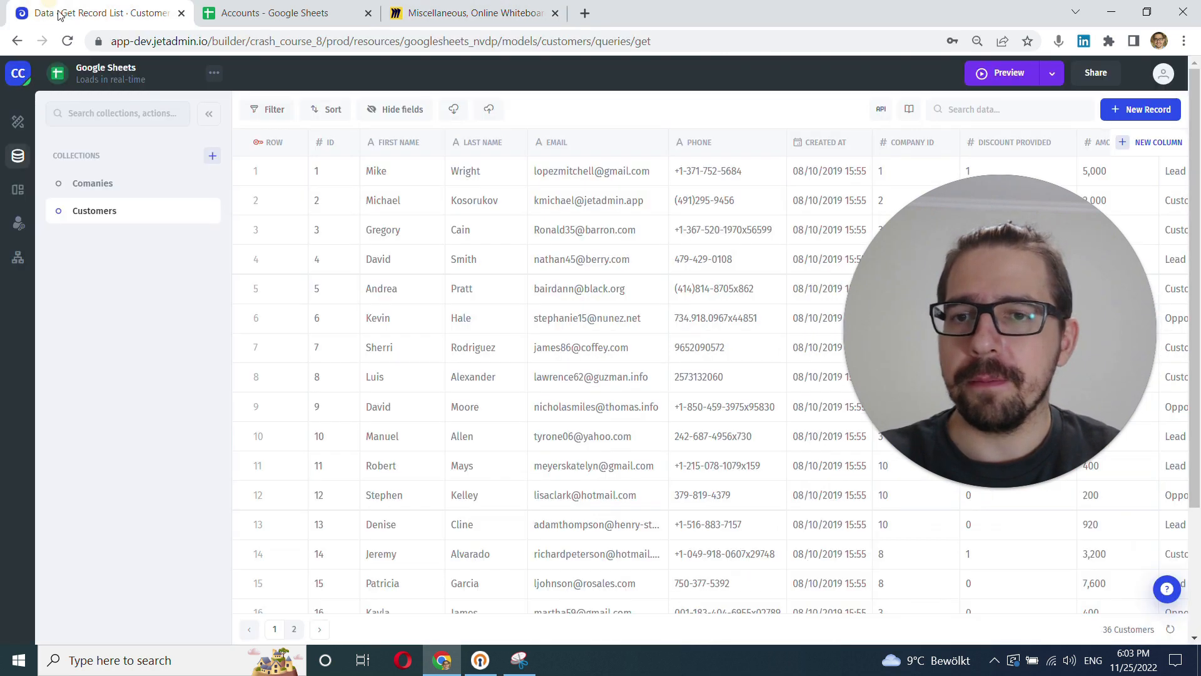
pyautogui.click(966, 487)
pyautogui.moveTo(939, 454); pyautogui.dragTo(113, 589)
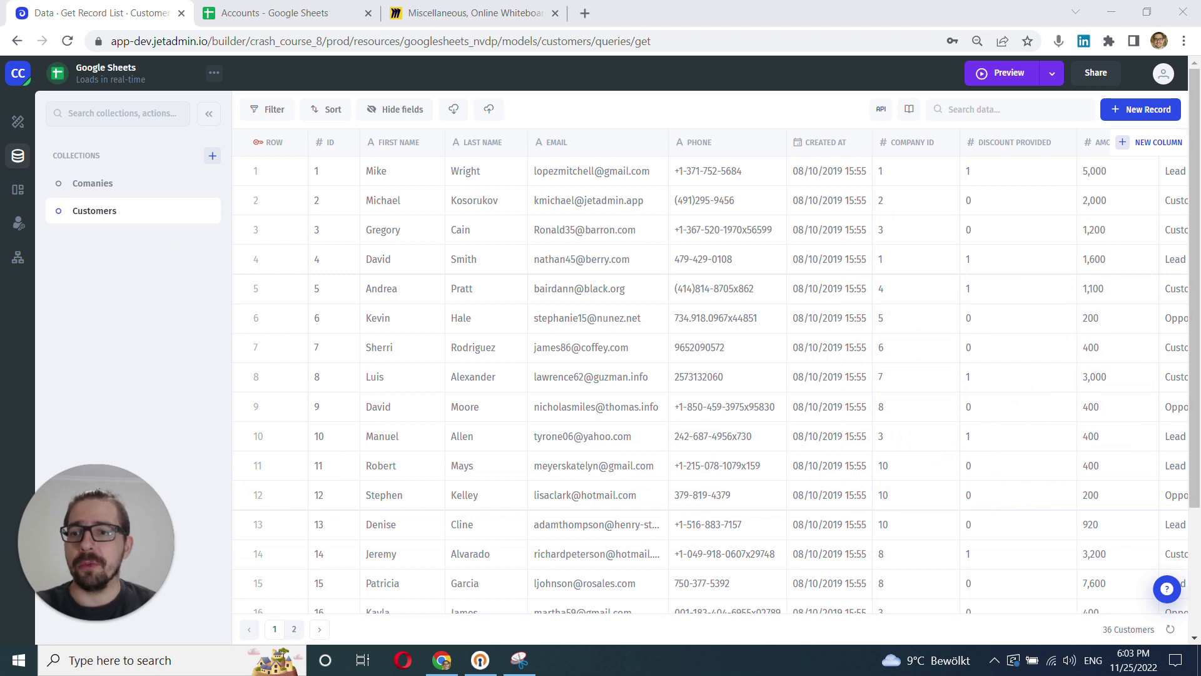
pyautogui.click(18, 156)
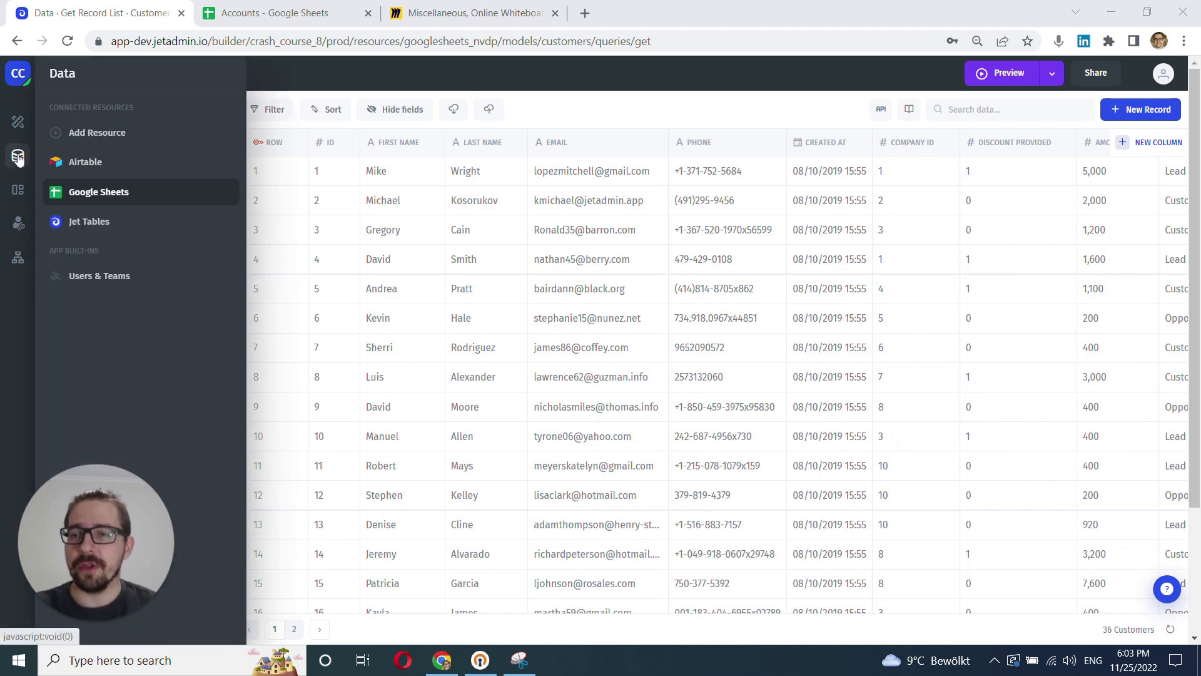
pyautogui.click(88, 192)
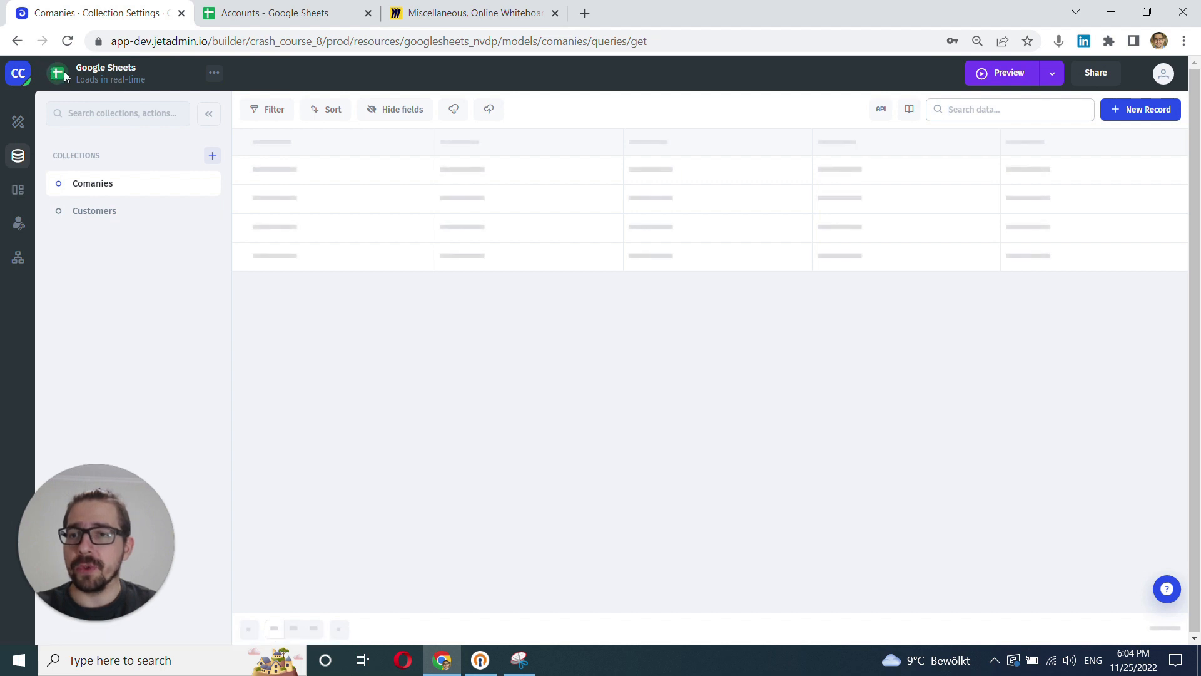
pyautogui.moveTo(75, 68); pyautogui.dragTo(136, 67)
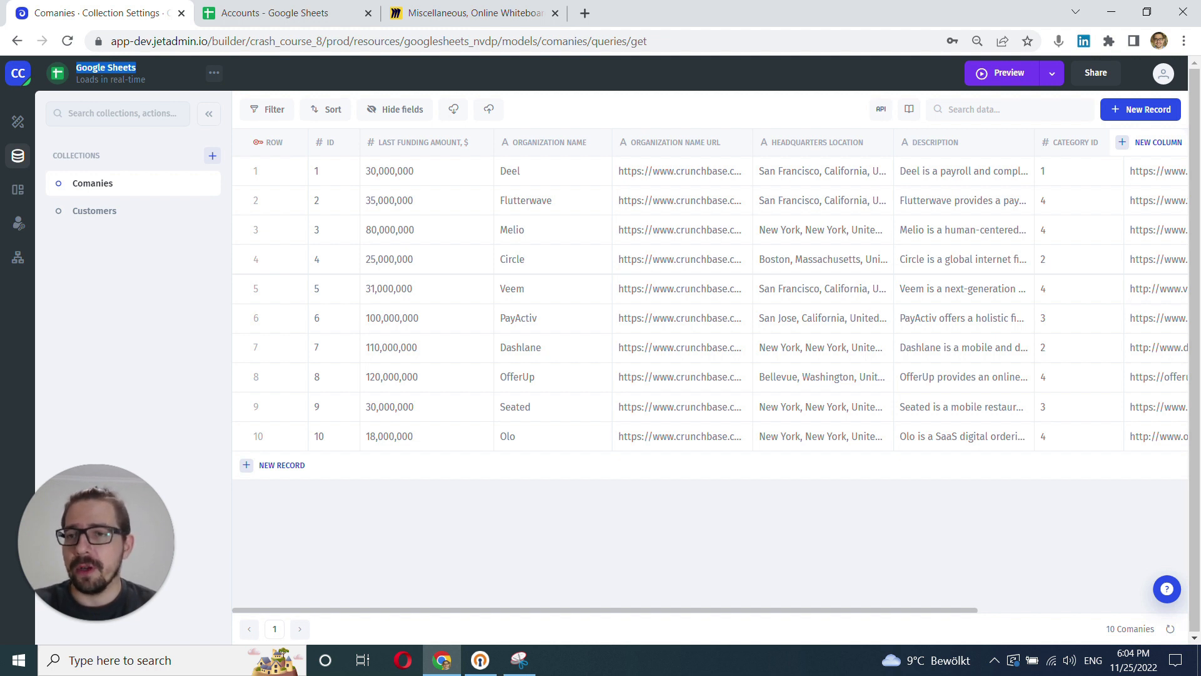
pyautogui.moveTo(146, 80); pyautogui.dragTo(75, 80)
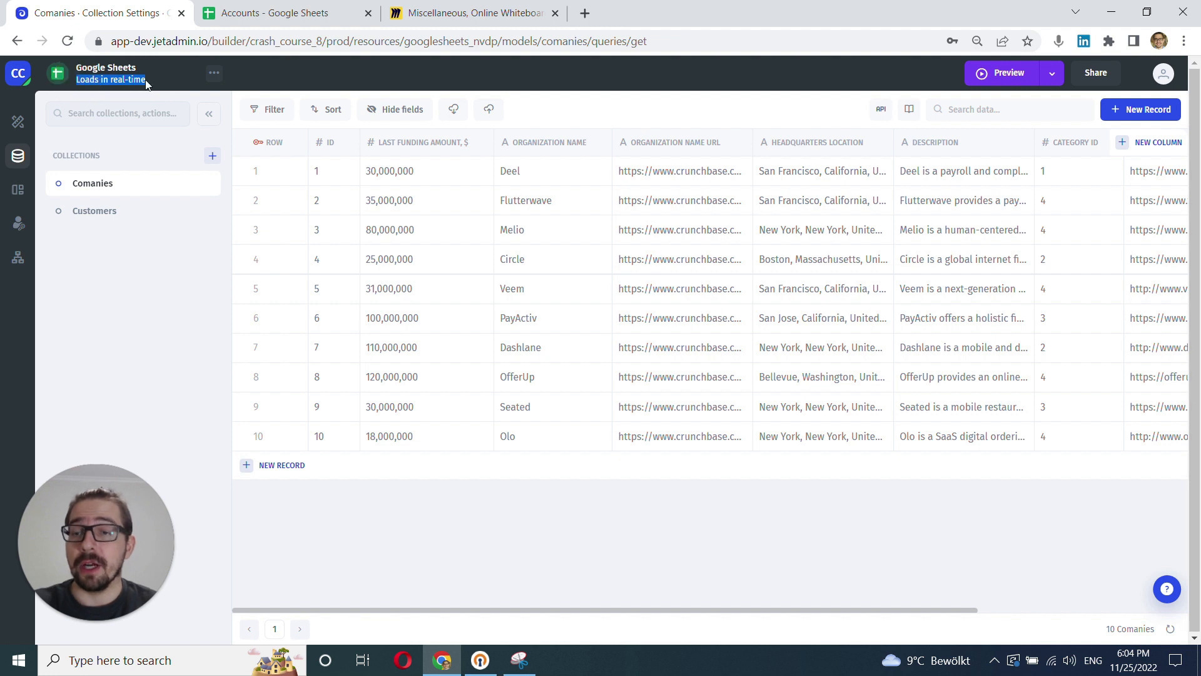
# Open the Airtable resource to check its sync status, and return to the Google Sheets resource
pyautogui.moveTo(17, 155)
pyautogui.click(81, 164)
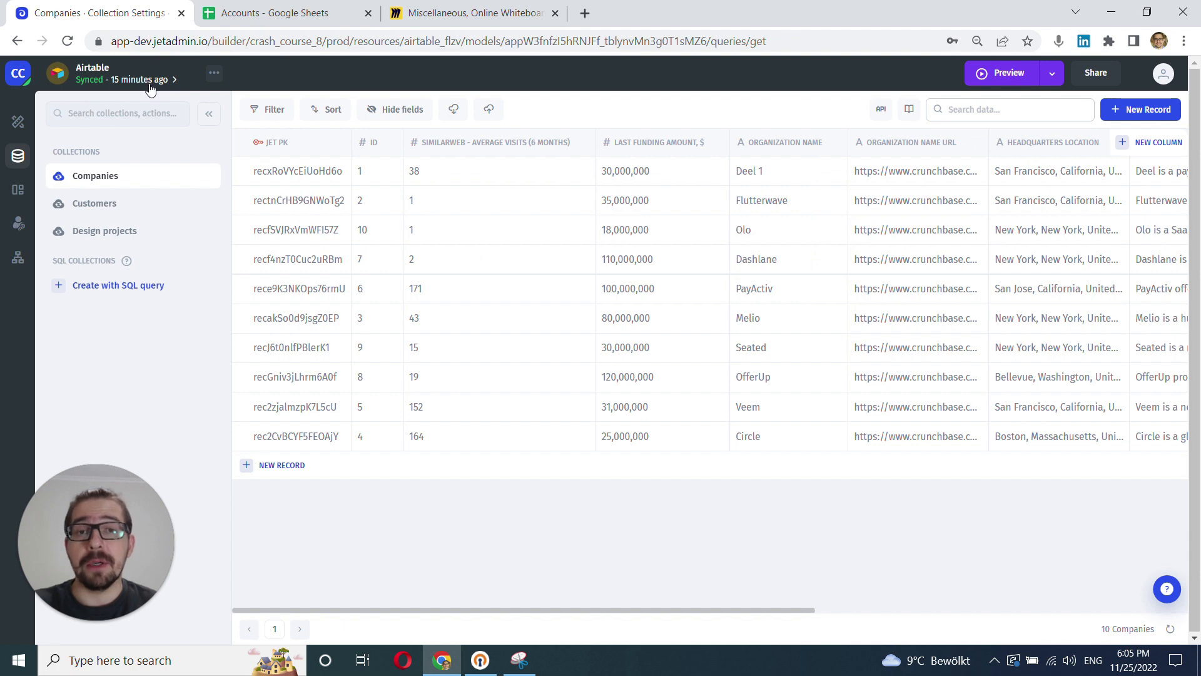
pyautogui.click(150, 82)
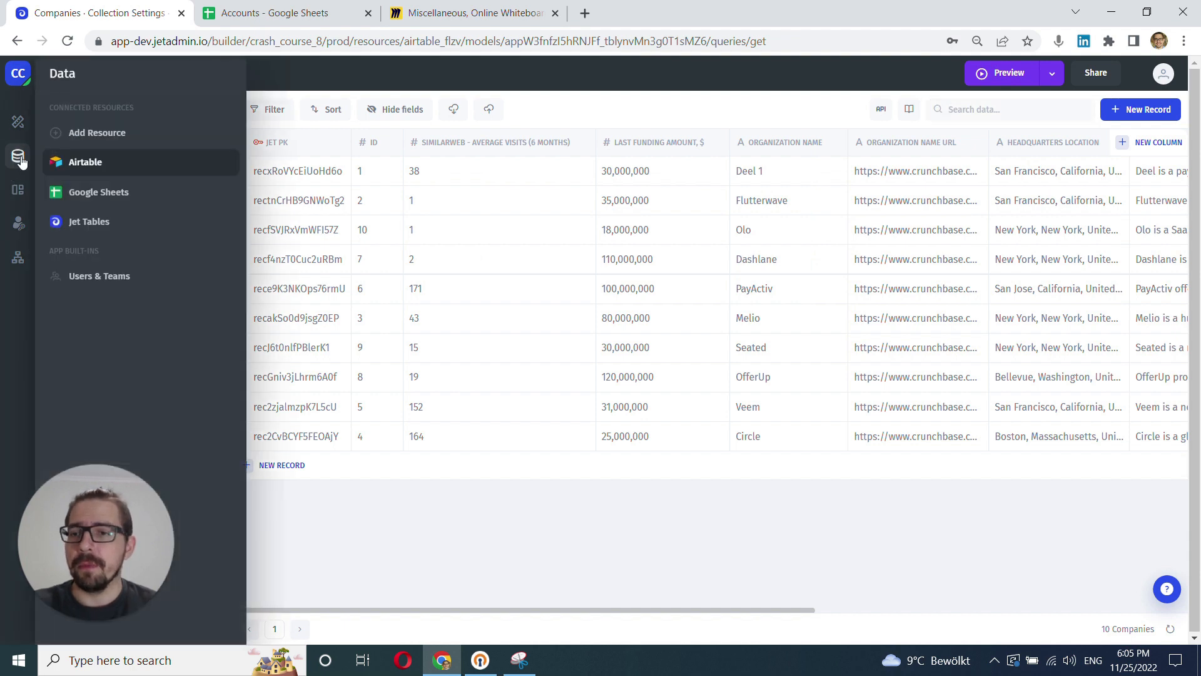
pyautogui.click(70, 189)
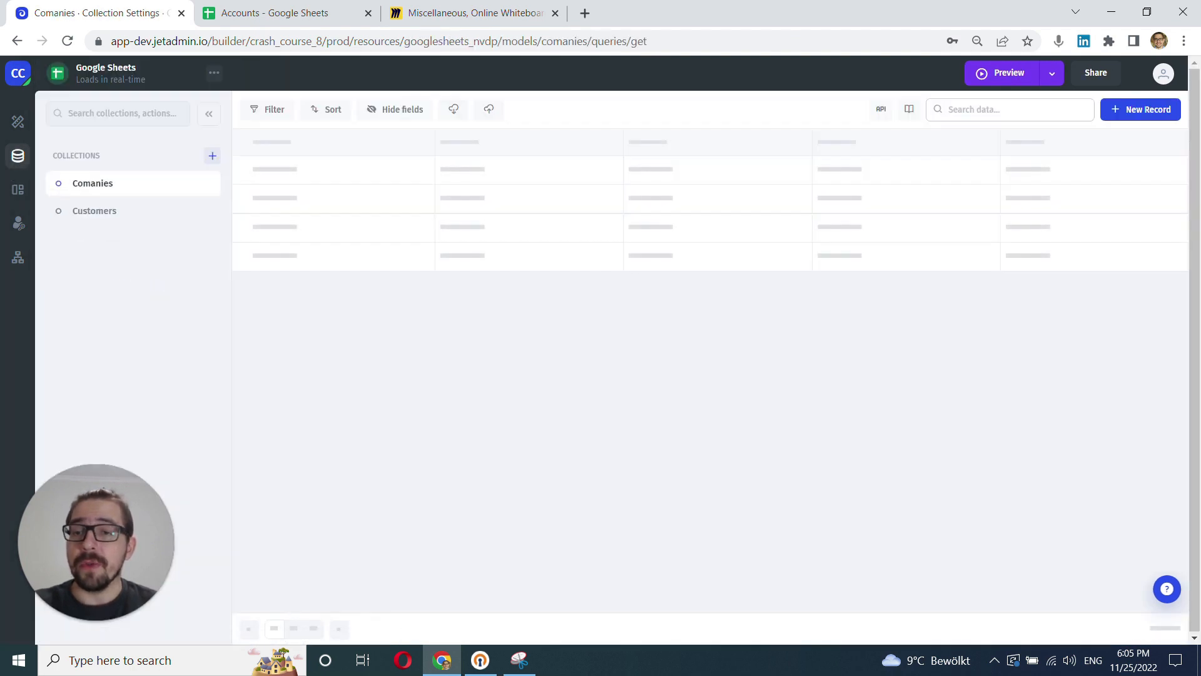
# Review the Google Sheets resource's name, account and imported file settings, and leave without updating the resource
pyautogui.click(214, 74)
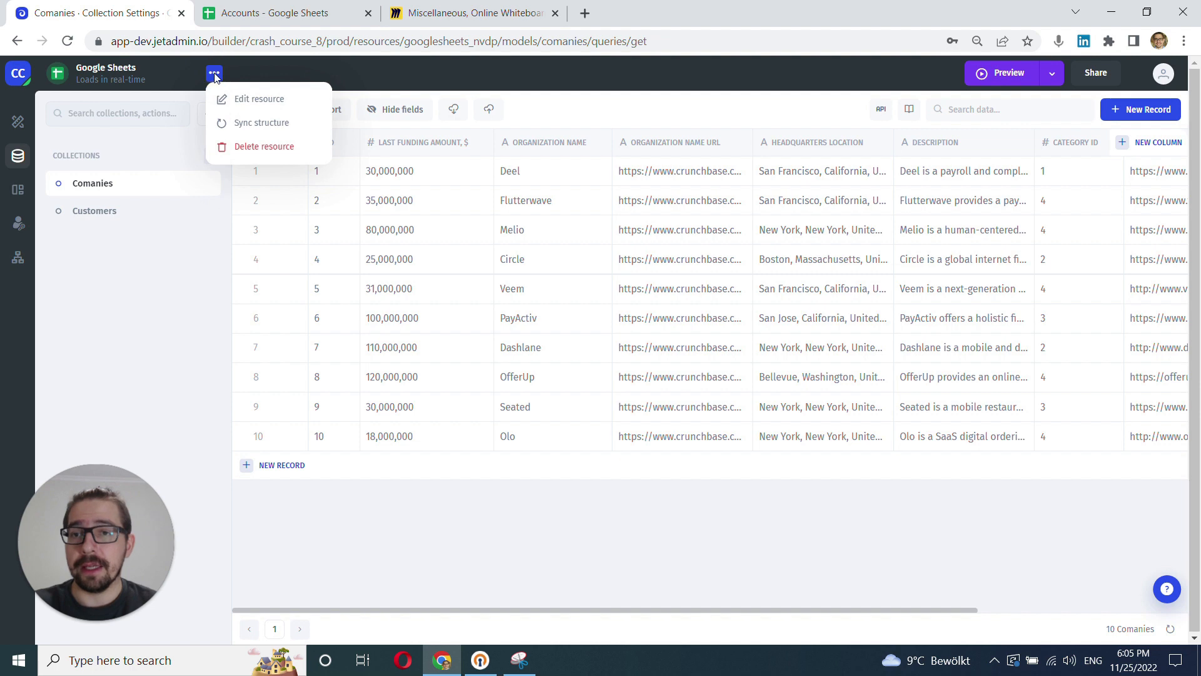
pyautogui.click(242, 98)
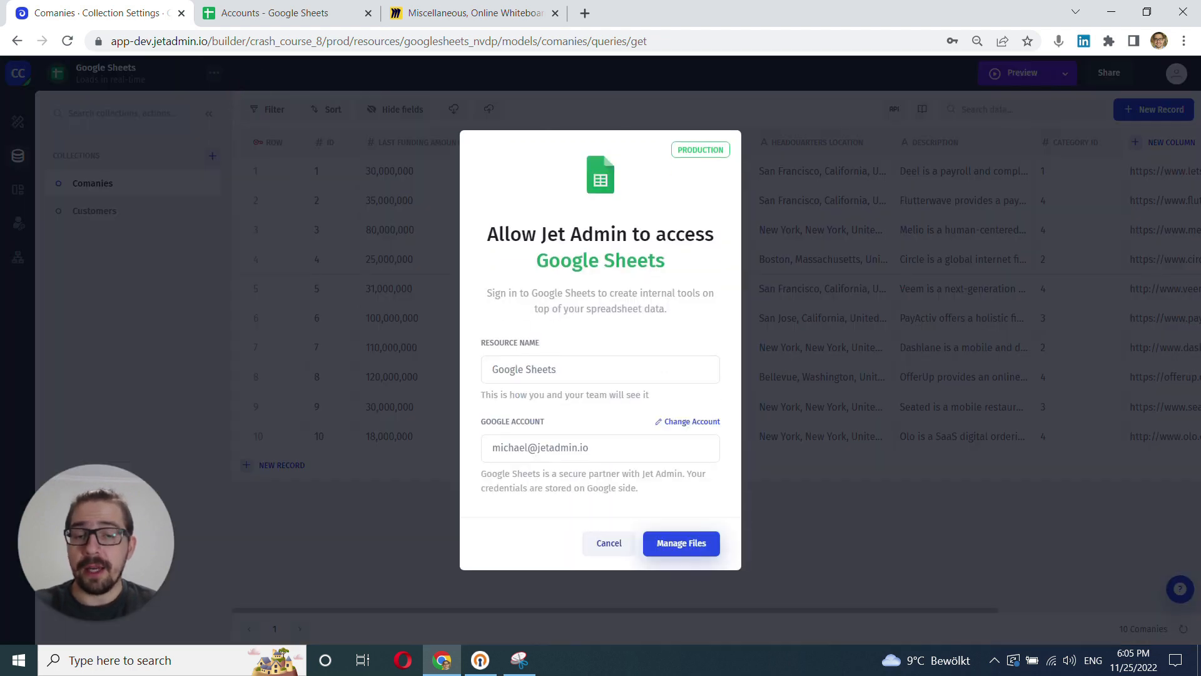
pyautogui.tripleClick(483, 369)
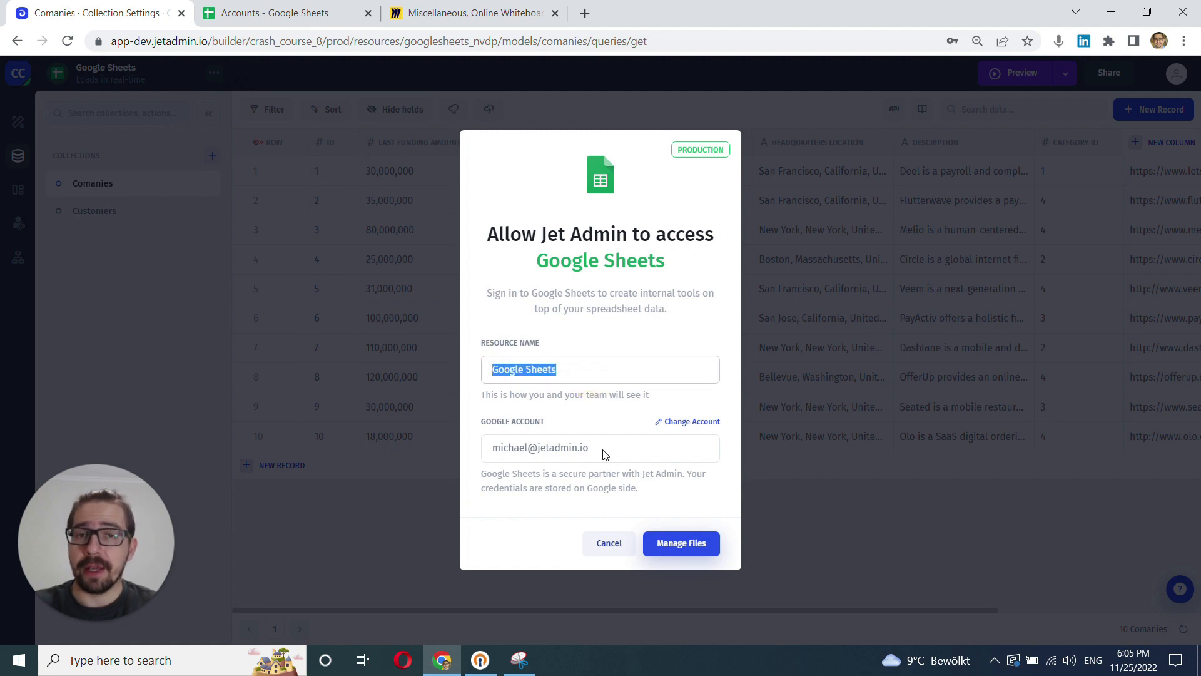
pyautogui.click(675, 543)
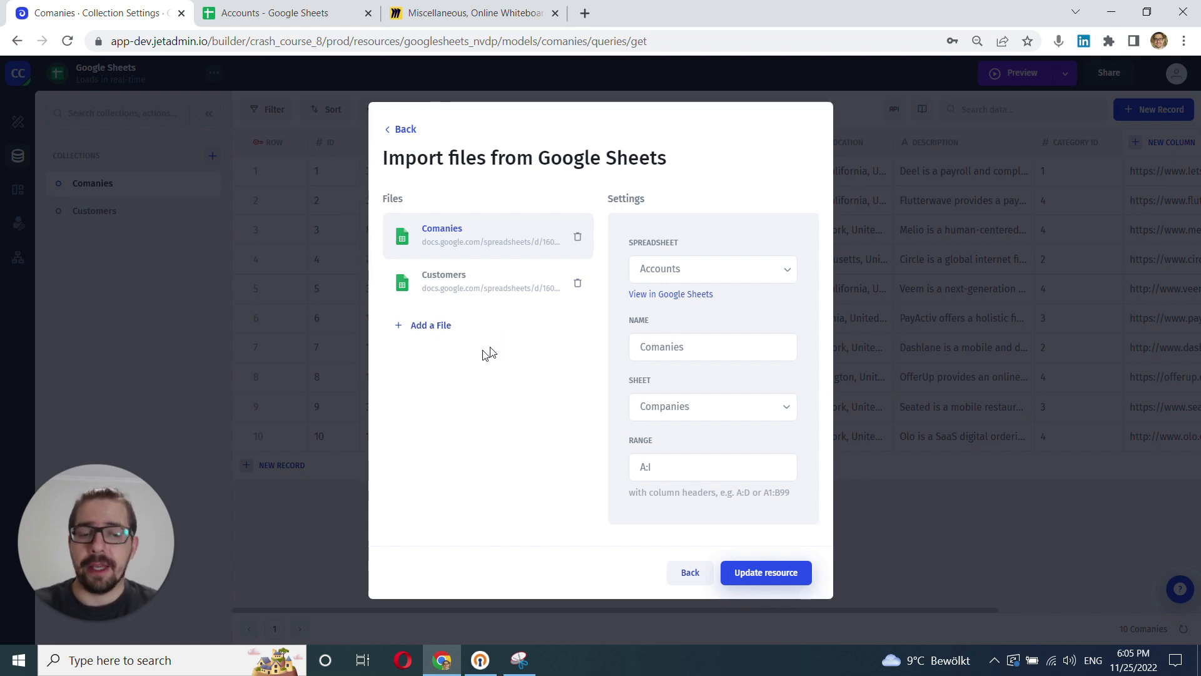
pyautogui.click(690, 572)
pyautogui.click(633, 544)
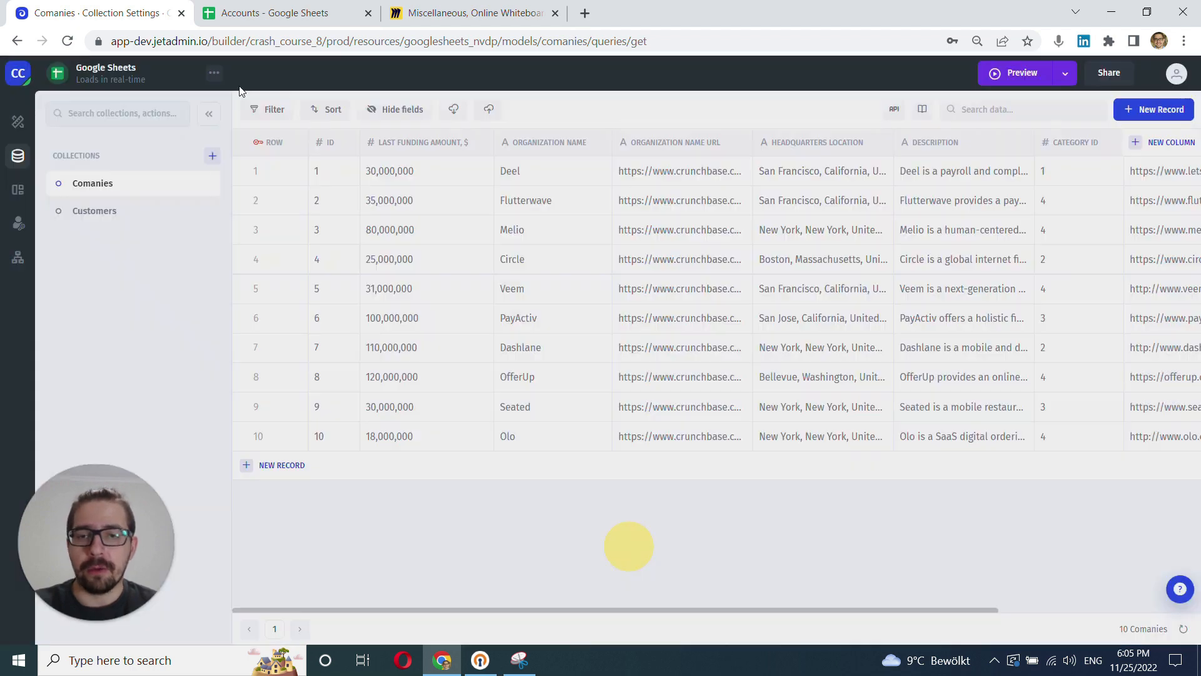
# Check the Sync structure prompt for the Google Sheets resource and cancel it
pyautogui.click(214, 74)
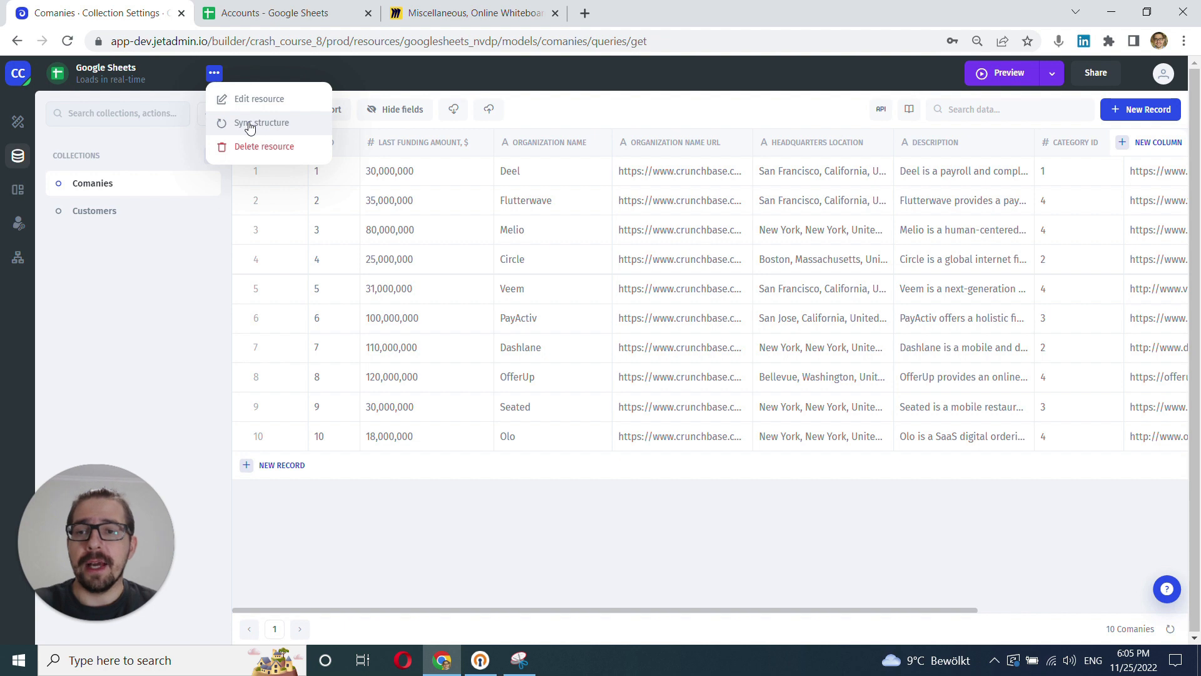
pyautogui.click(249, 124)
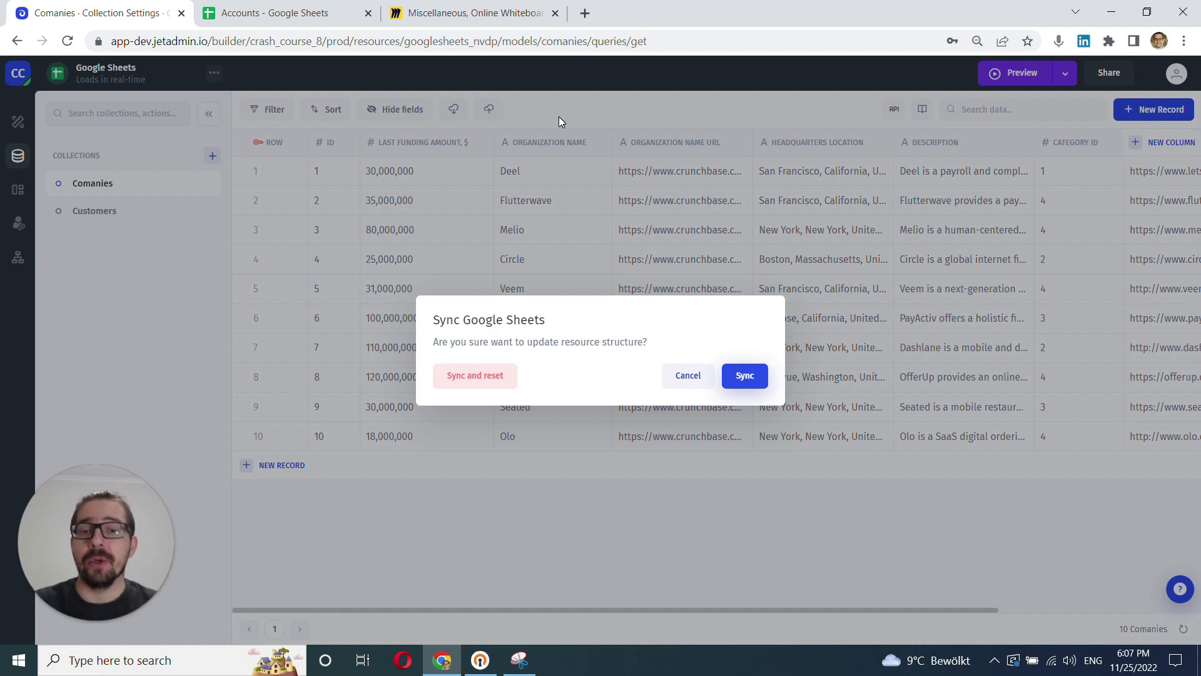
pyautogui.click(688, 375)
pyautogui.click(214, 73)
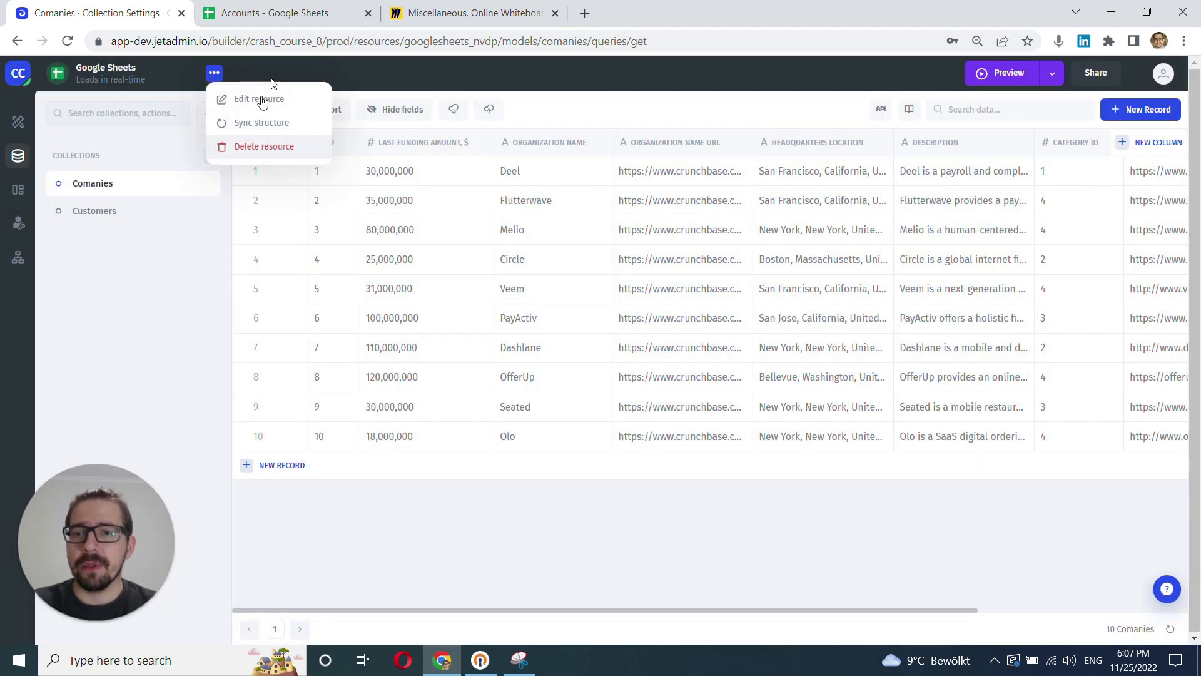
pyautogui.click(268, 62)
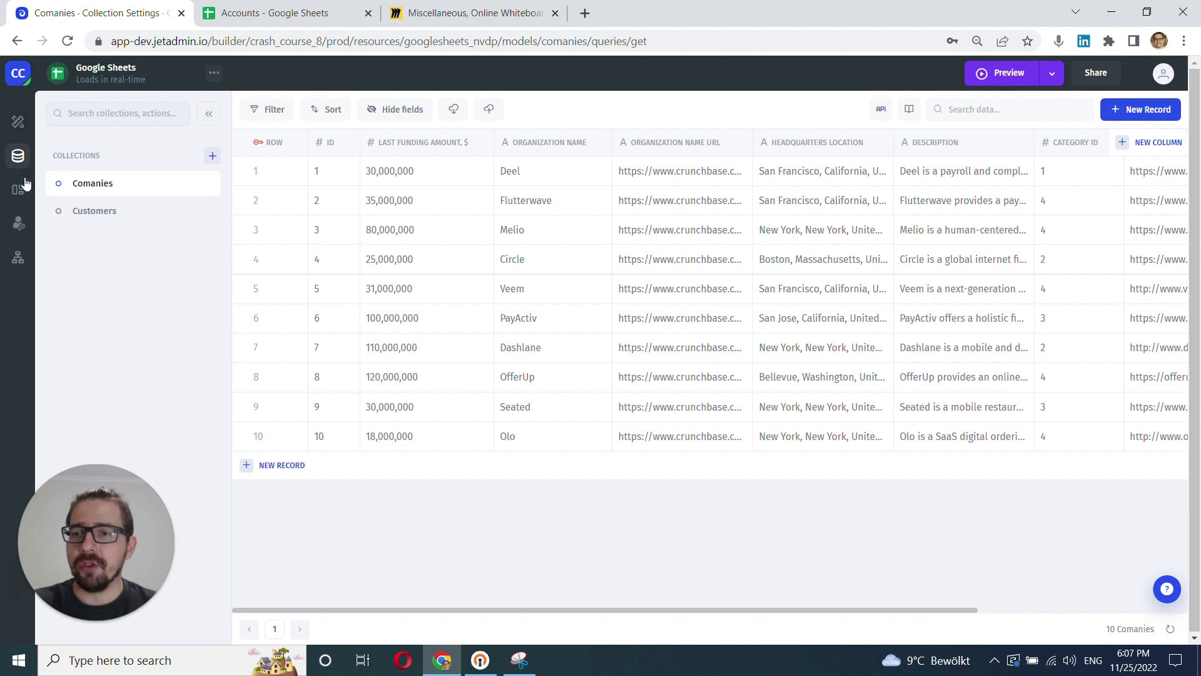
# Open the Airtable resource and inspect the log of its most recent sync event
pyautogui.click(18, 157)
pyautogui.click(79, 163)
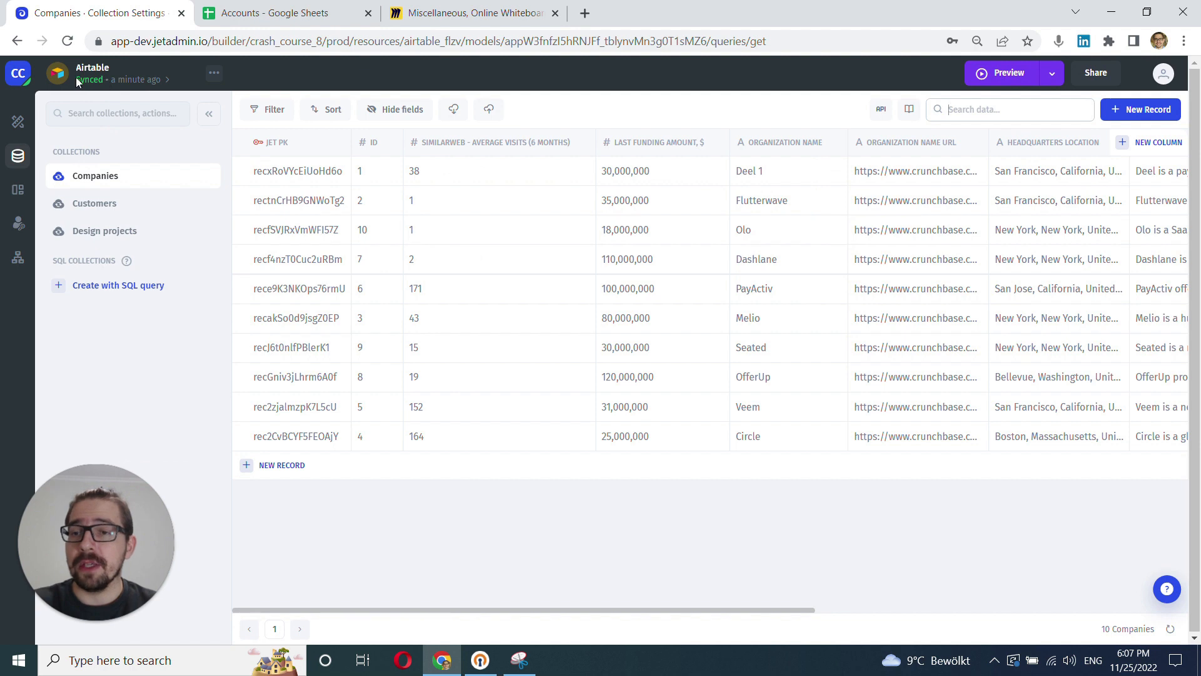
pyautogui.click(155, 80)
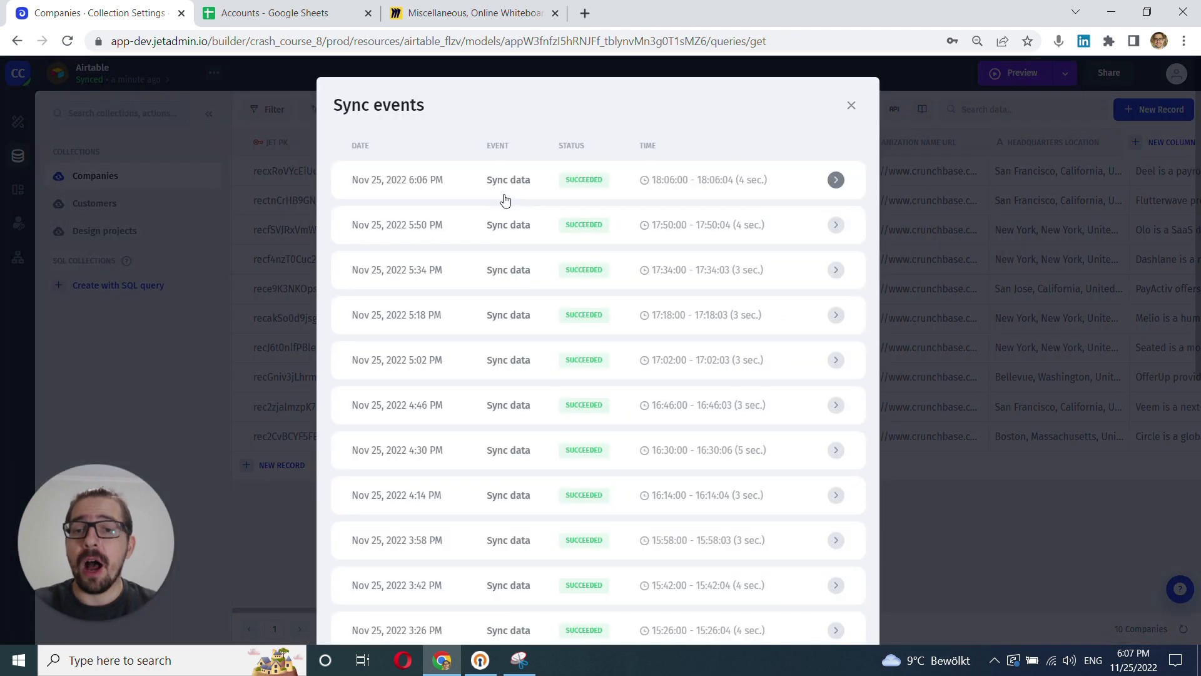
pyautogui.click(462, 181)
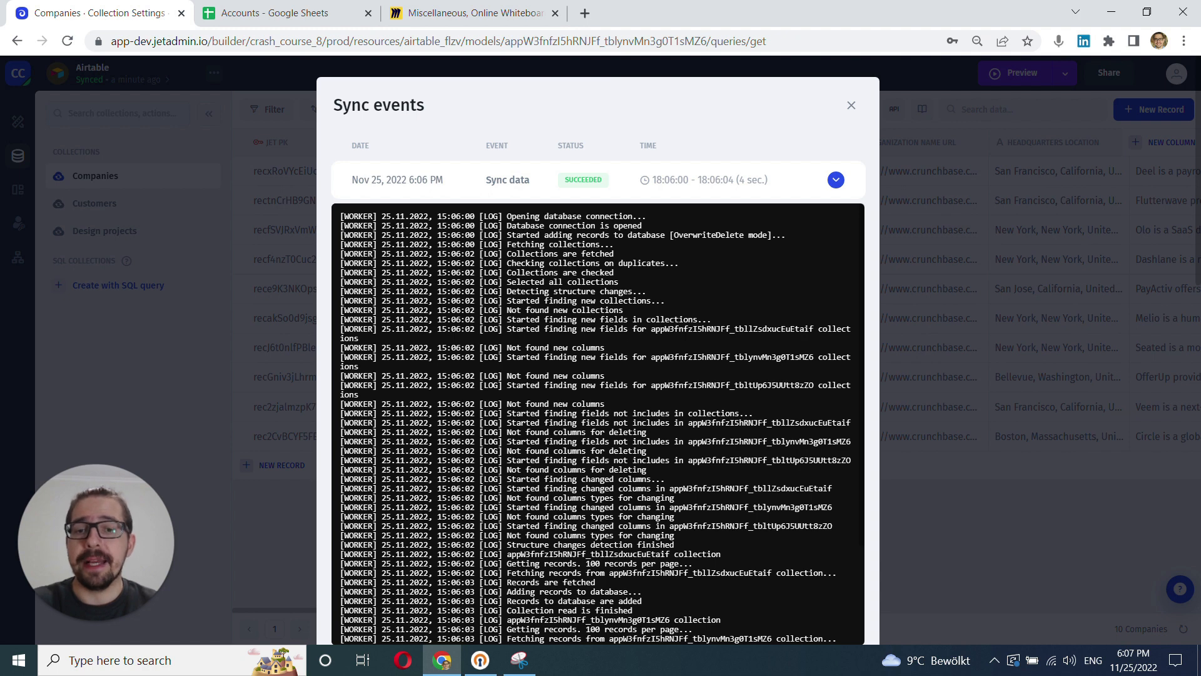
pyautogui.click(850, 105)
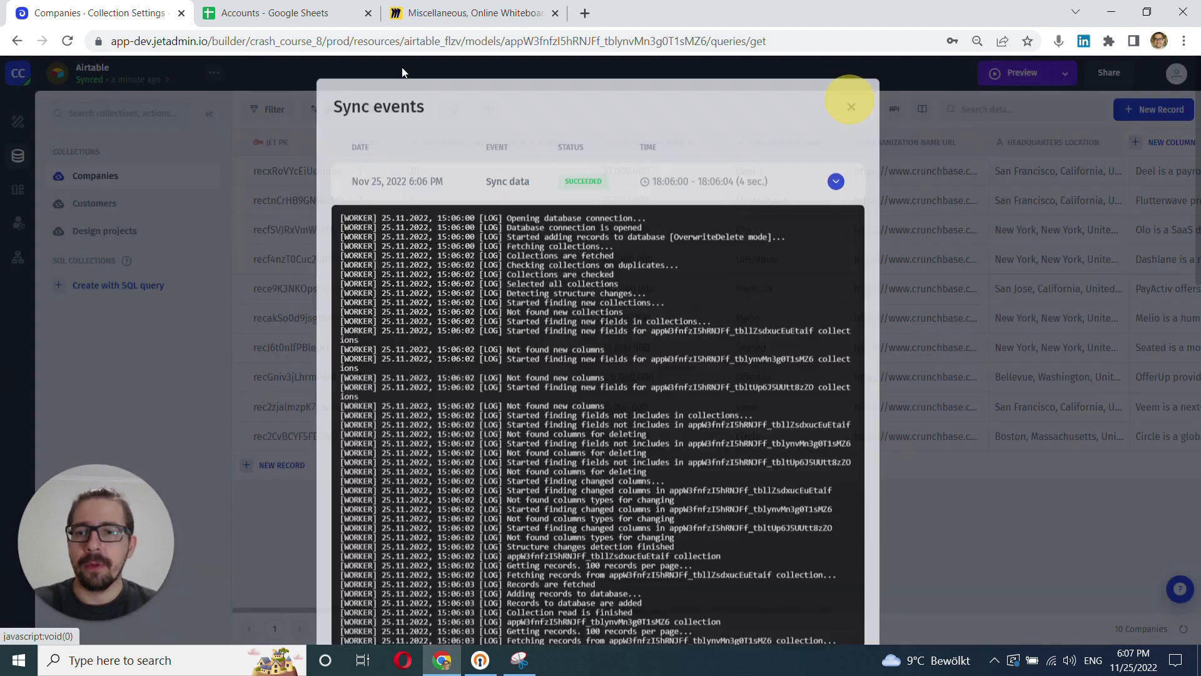
# Examine the Airtable resource's management options and sync interval choices, and look at the available help and support options
pyautogui.click(215, 72)
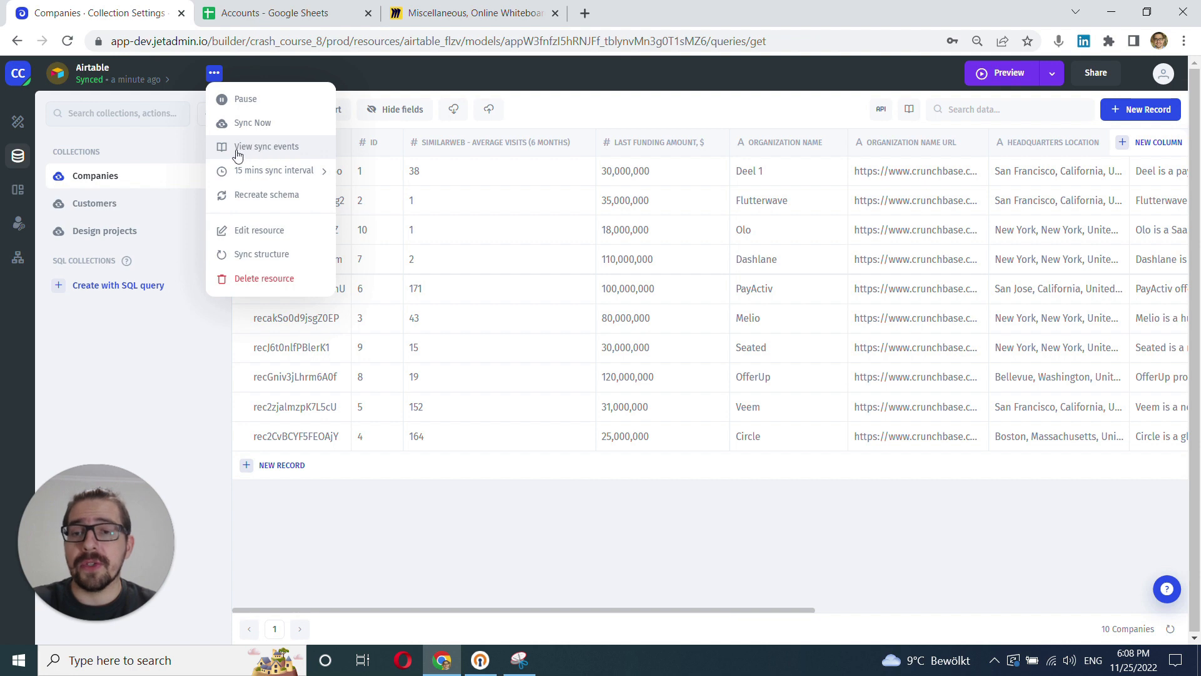
pyautogui.moveTo(260, 179)
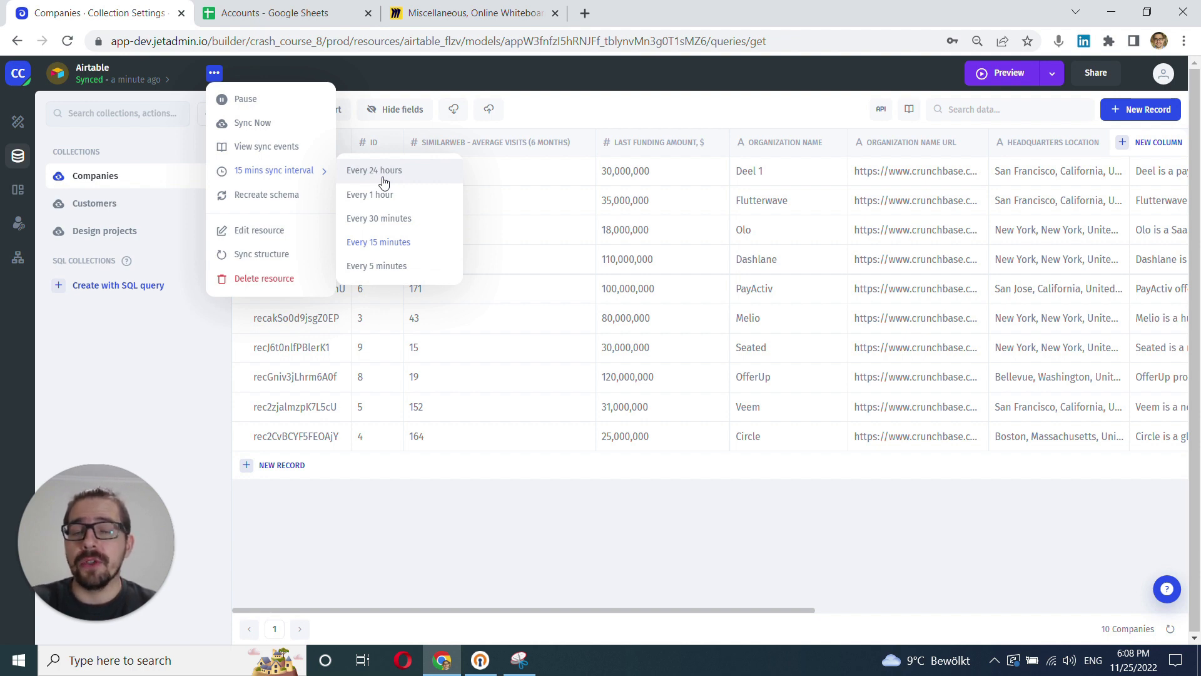
pyautogui.click(1168, 588)
pyautogui.click(1167, 588)
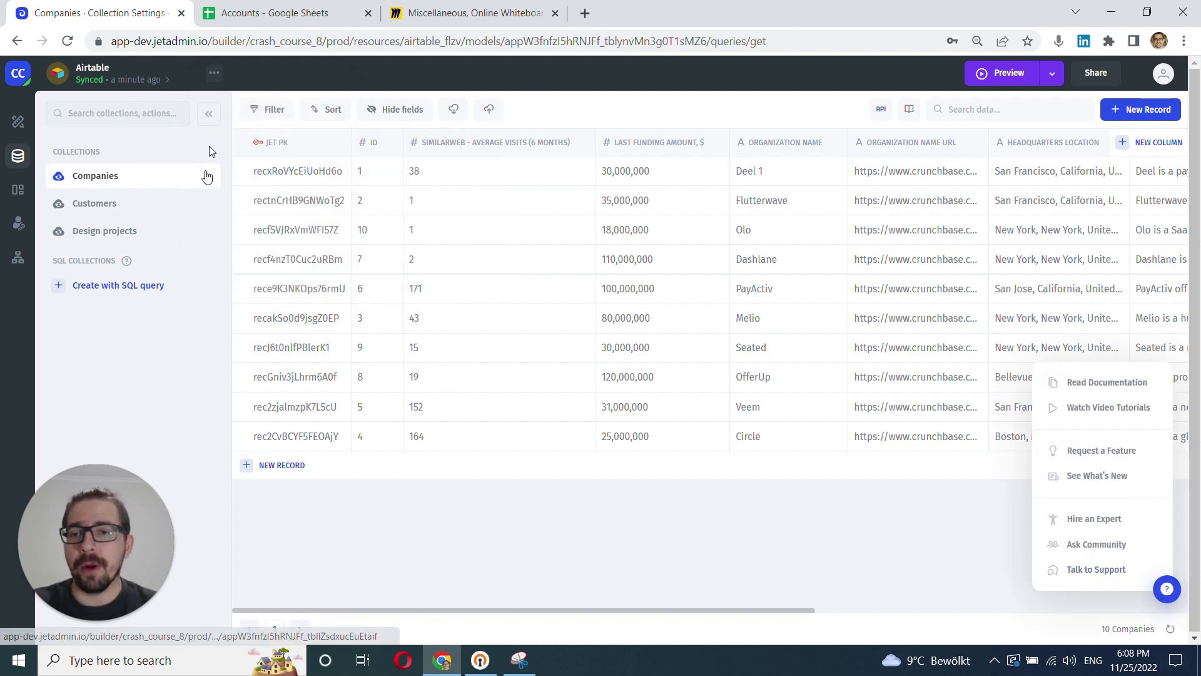
pyautogui.click(214, 72)
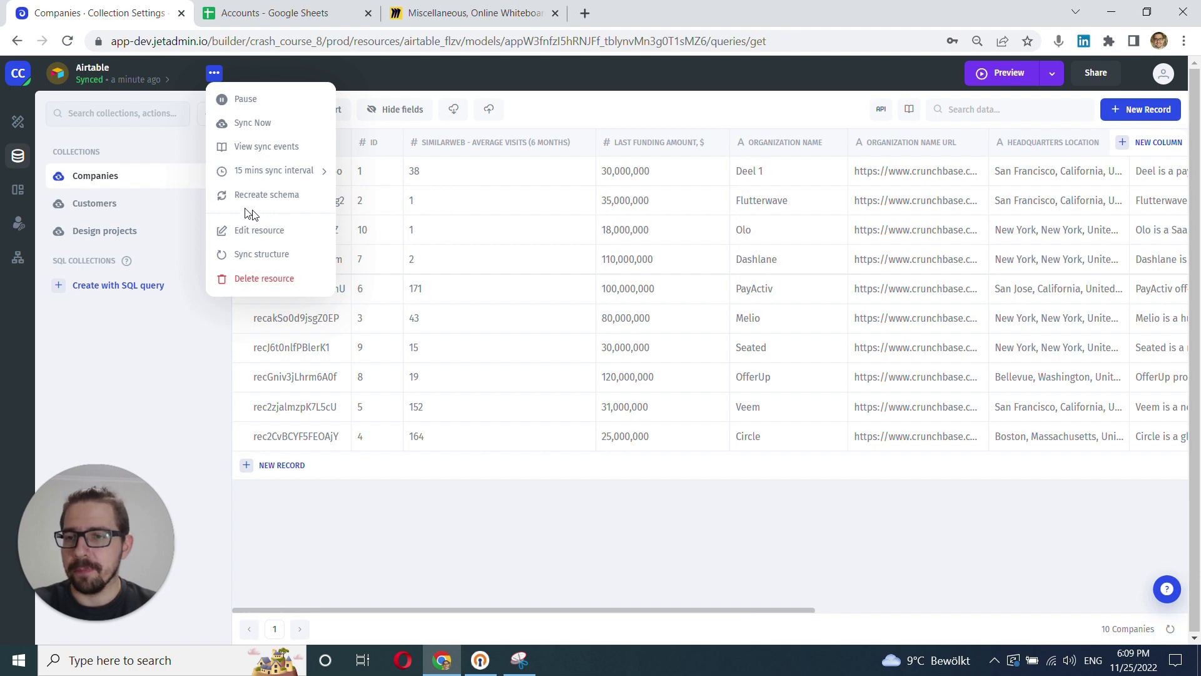
pyautogui.click(134, 338)
# Hide the Airtable resource's collections list with Companies selected, and show the list again
pyautogui.click(116, 179)
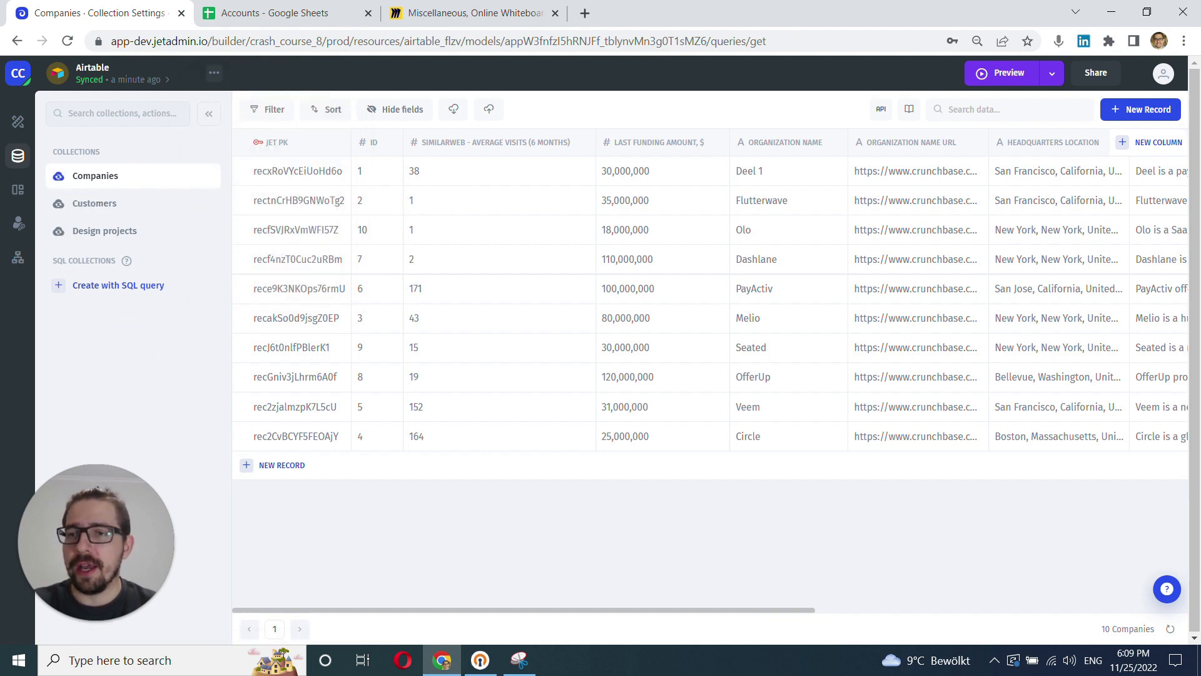
pyautogui.click(137, 113)
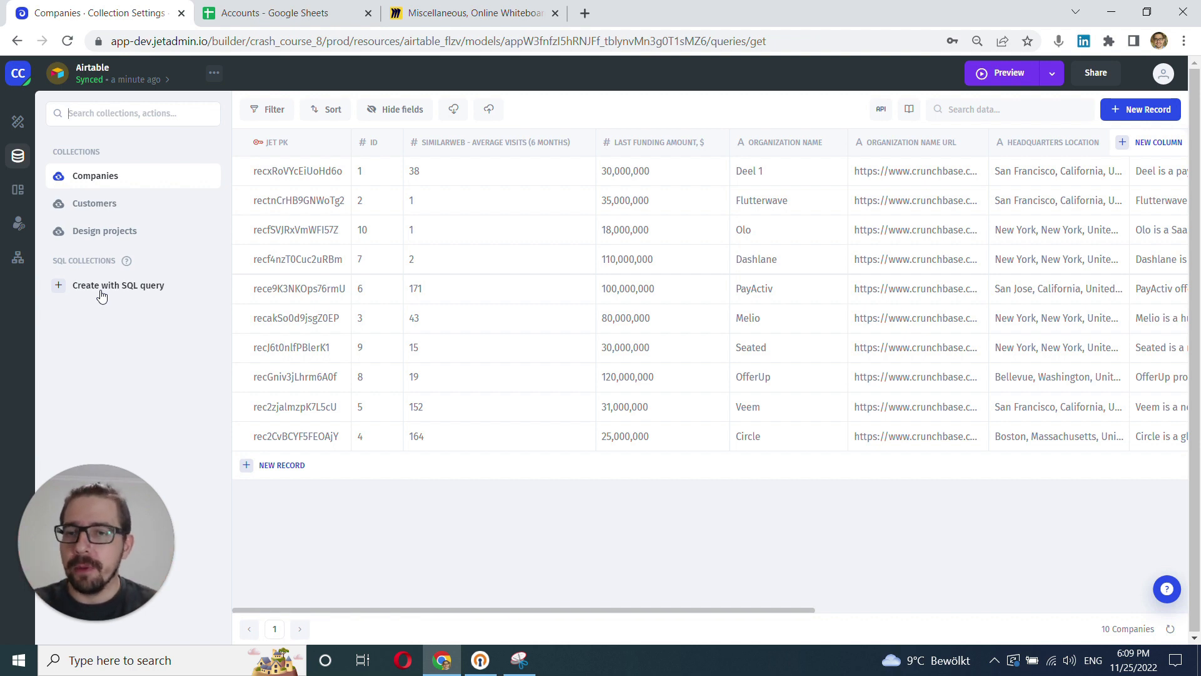
pyautogui.click(212, 153)
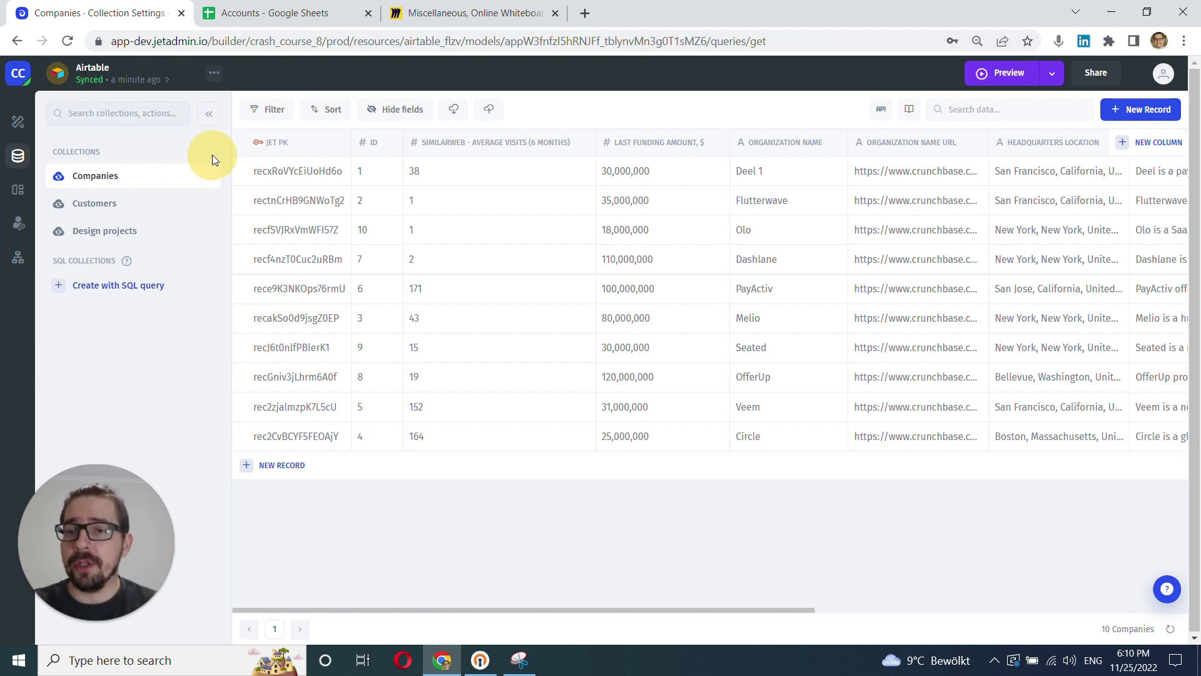
pyautogui.click(209, 115)
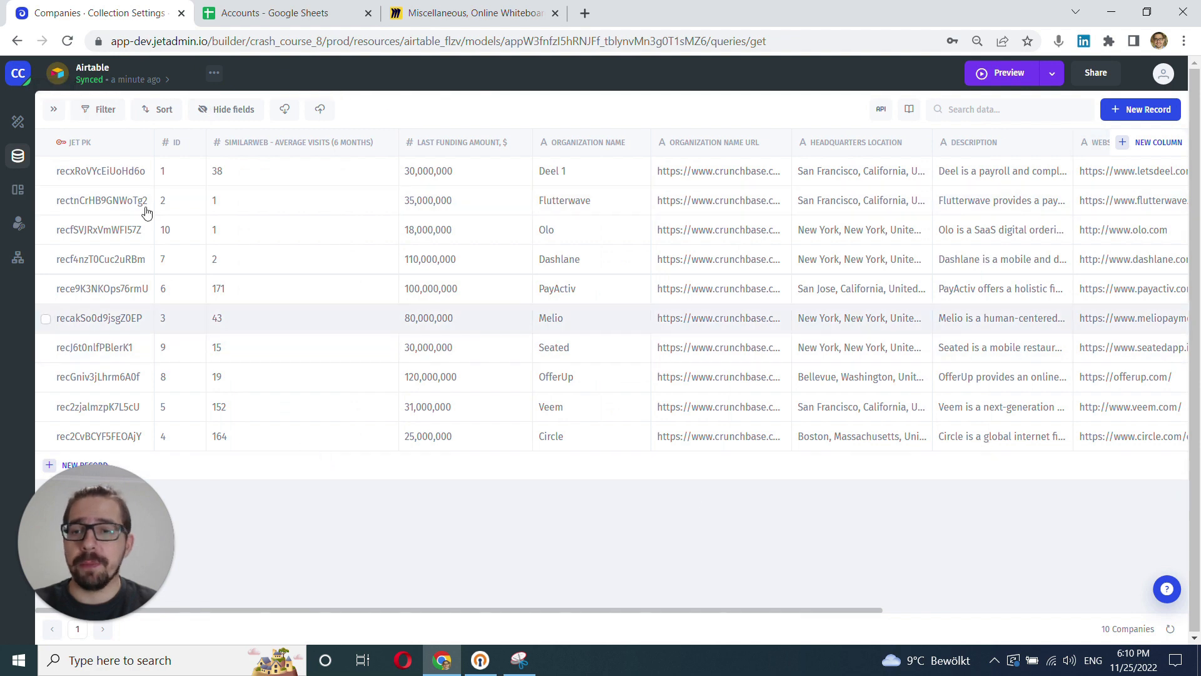
pyautogui.click(54, 109)
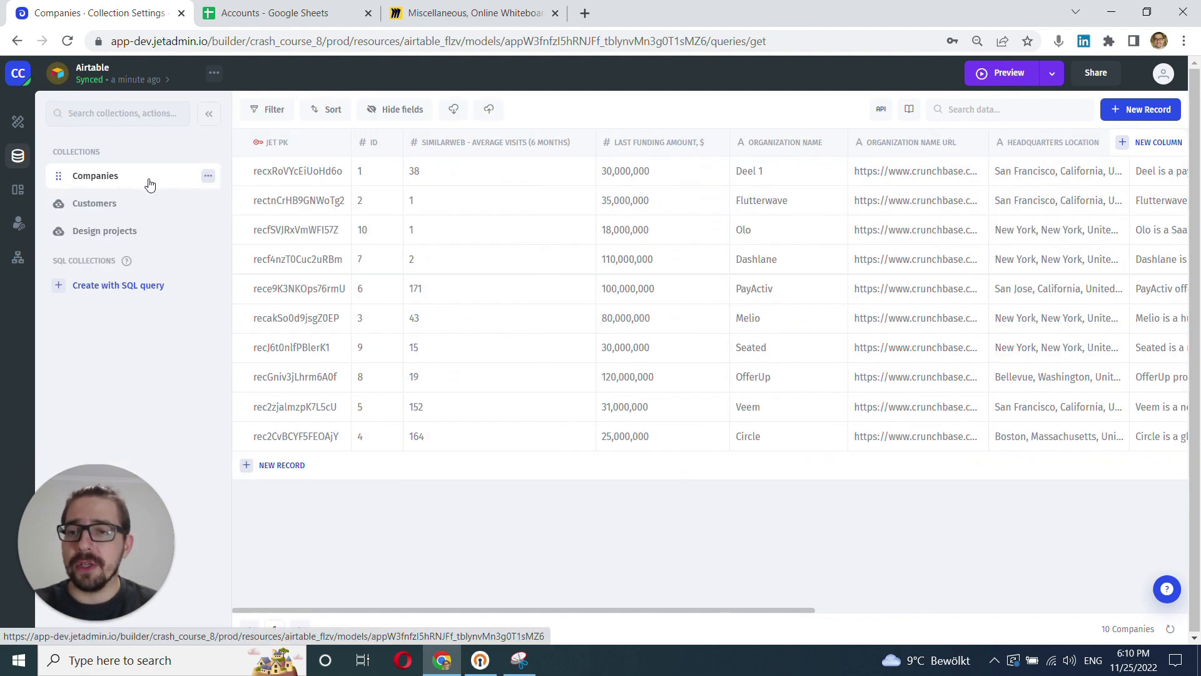
# Check the Rename option of the Companies collection and try to reorder the Companies and Customers collections
pyautogui.click(207, 178)
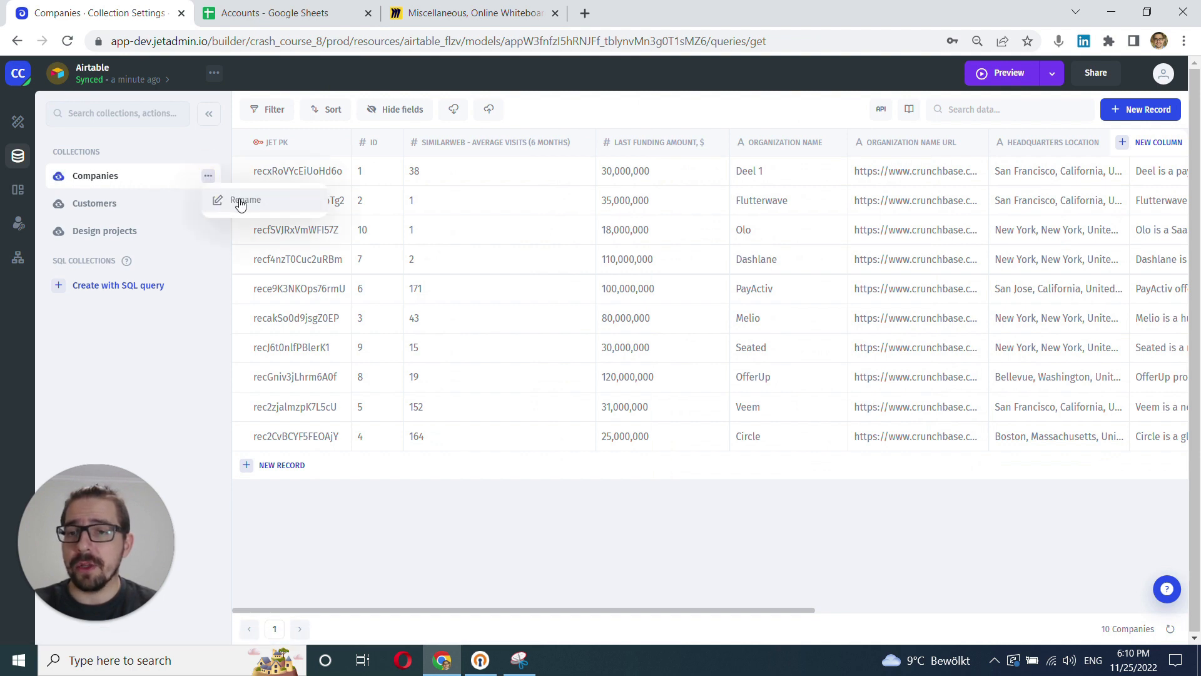
pyautogui.click(50, 175)
pyautogui.moveTo(58, 200)
pyautogui.mouseDown()
pyautogui.moveTo(55, 216)
pyautogui.moveTo(59, 177)
pyautogui.mouseUp()
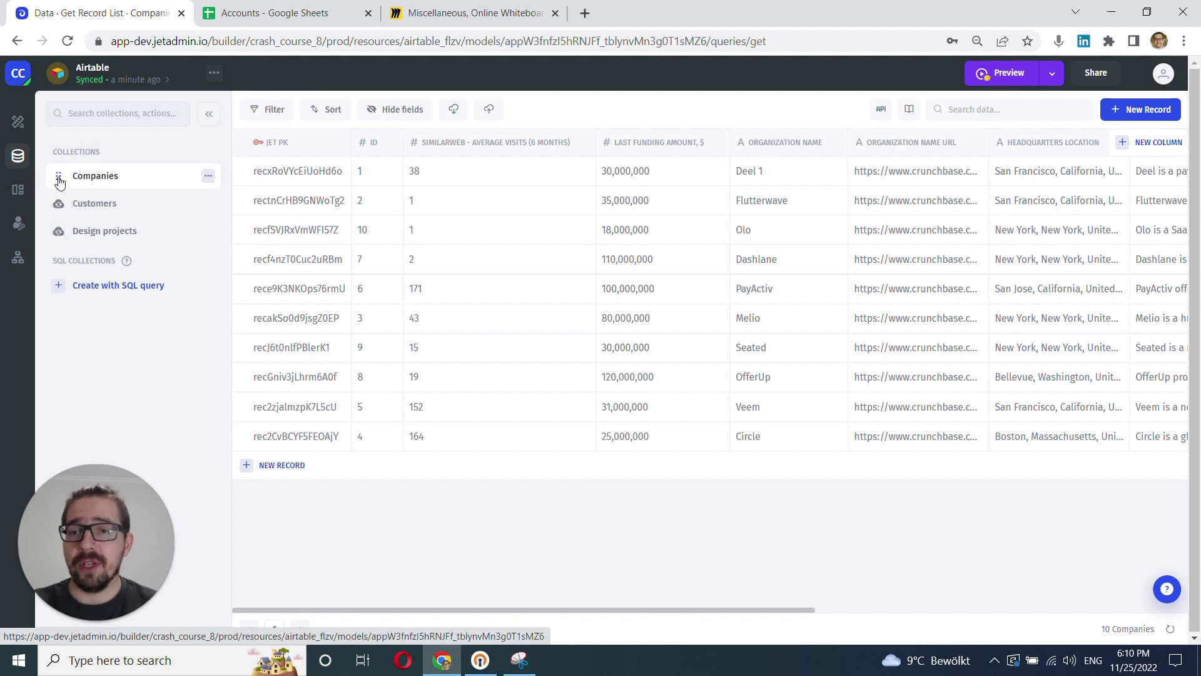